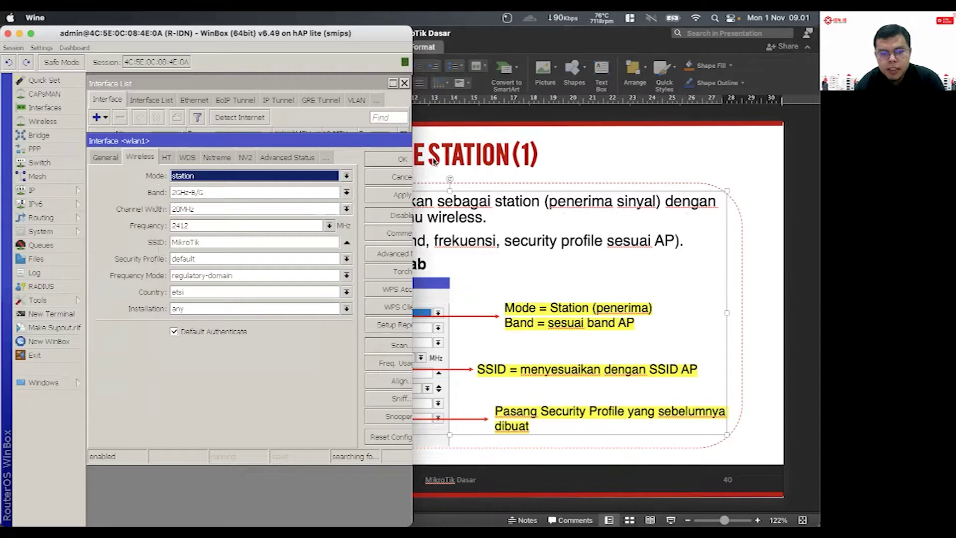
# - Assign security profile profile1 to the wlan1 interface, return it to simple mode and apply the change
pyautogui.moveTo(414, 103); pyautogui.dragTo(574, 103)
pyautogui.click(411, 259)
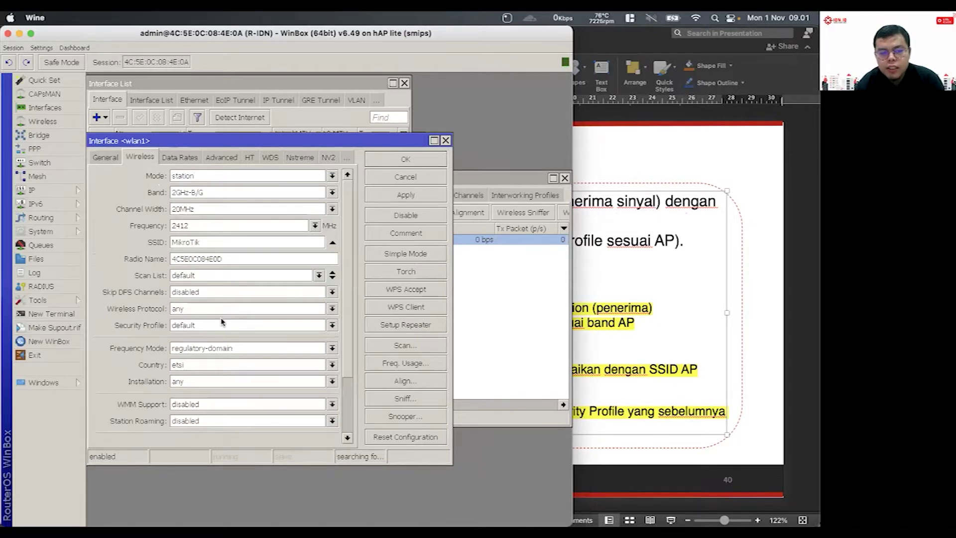
pyautogui.click(239, 327)
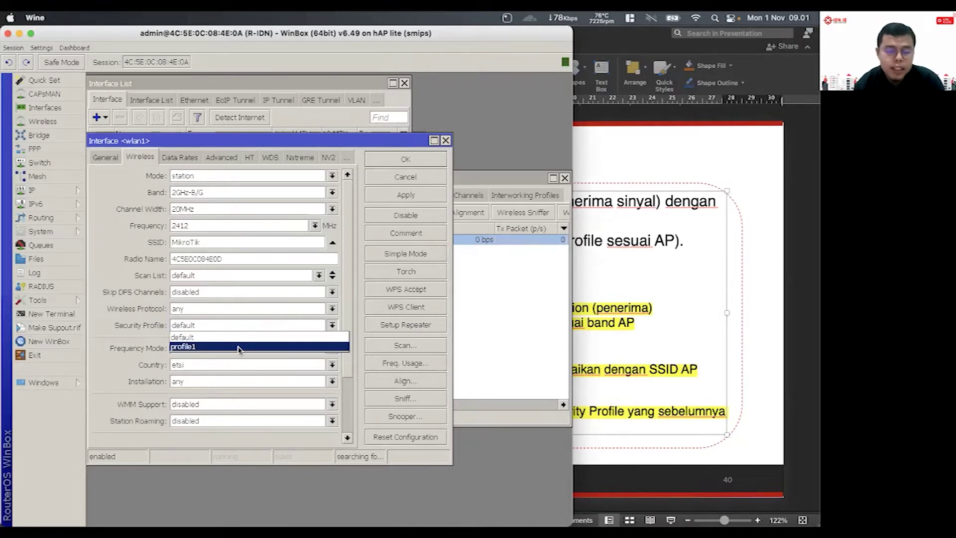
pyautogui.click(239, 347)
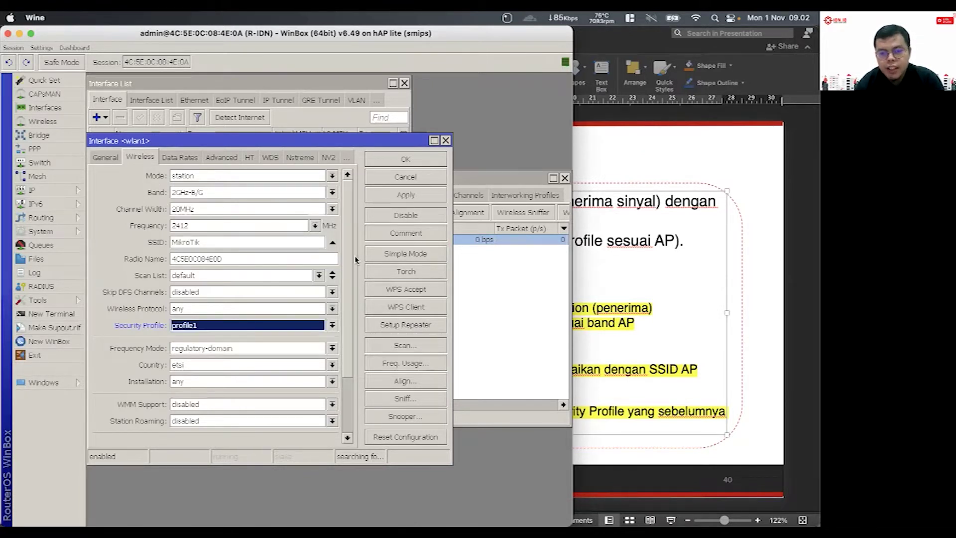
pyautogui.click(397, 256)
pyautogui.click(397, 258)
pyautogui.click(398, 259)
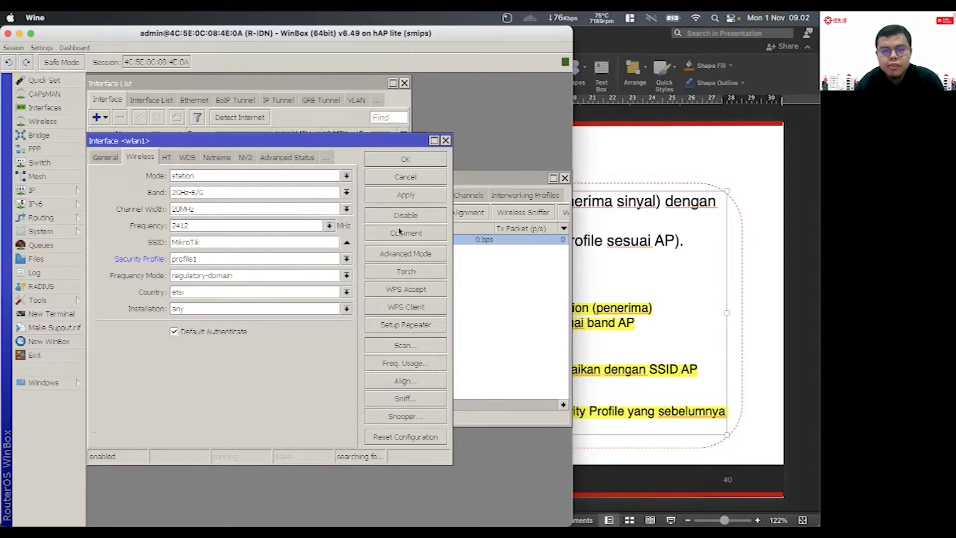
pyautogui.click(411, 196)
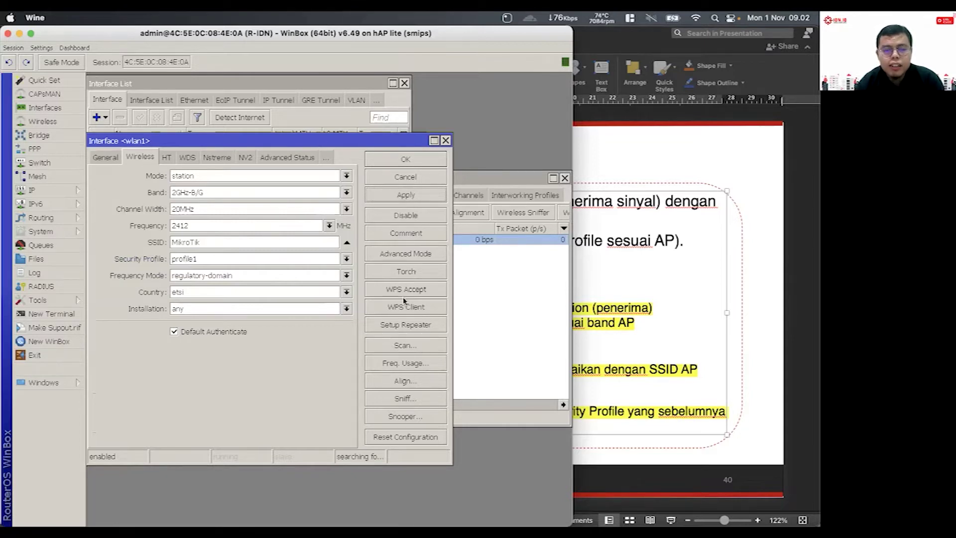
# - Scan for access points on wlan1, widen the signal strength column and sort the results by signal strength
pyautogui.moveTo(255, 135); pyautogui.dragTo(322, 131)
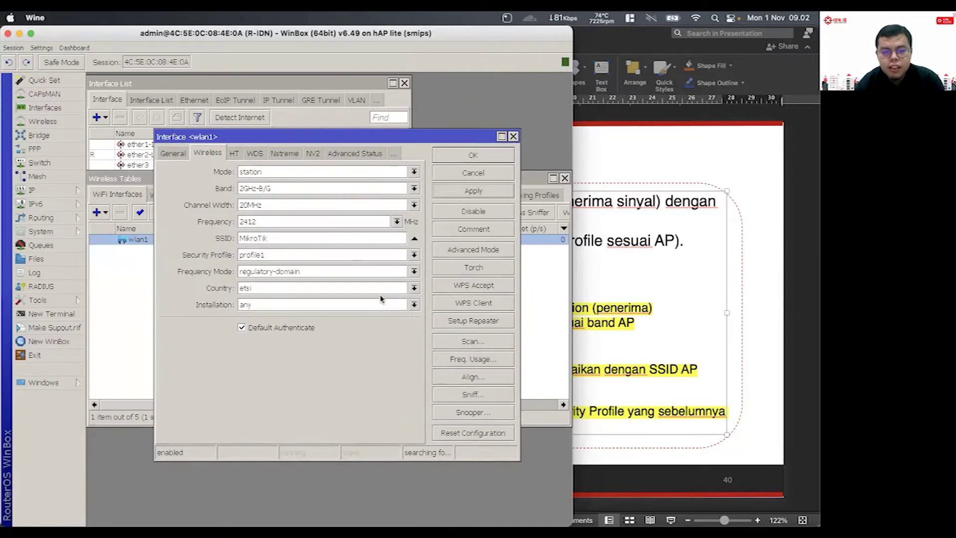
pyautogui.click(497, 343)
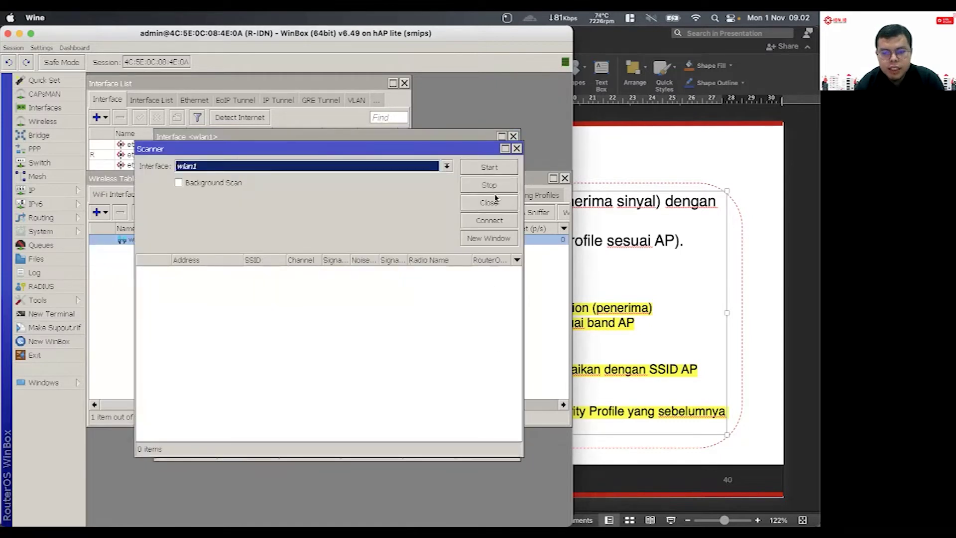
pyautogui.click(508, 169)
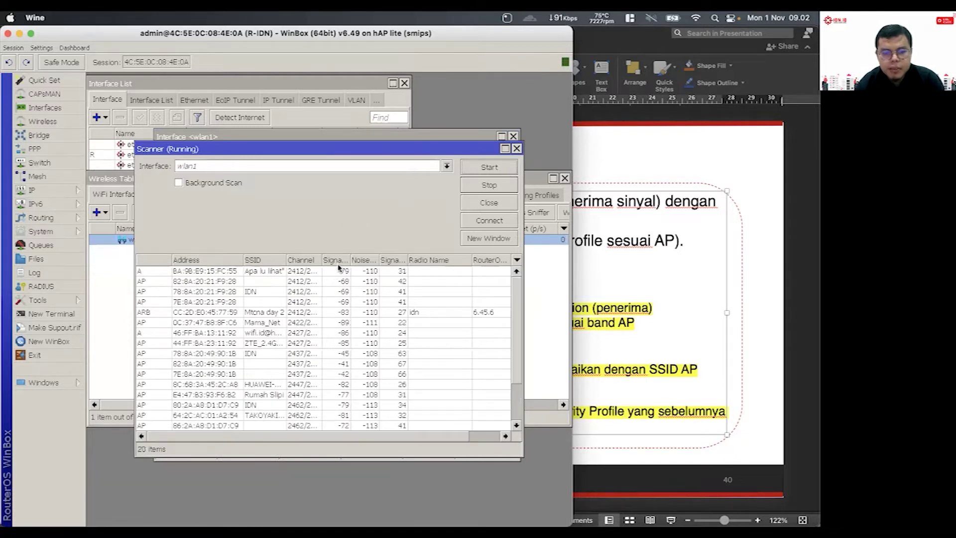
pyautogui.moveTo(350, 256); pyautogui.dragTo(381, 256)
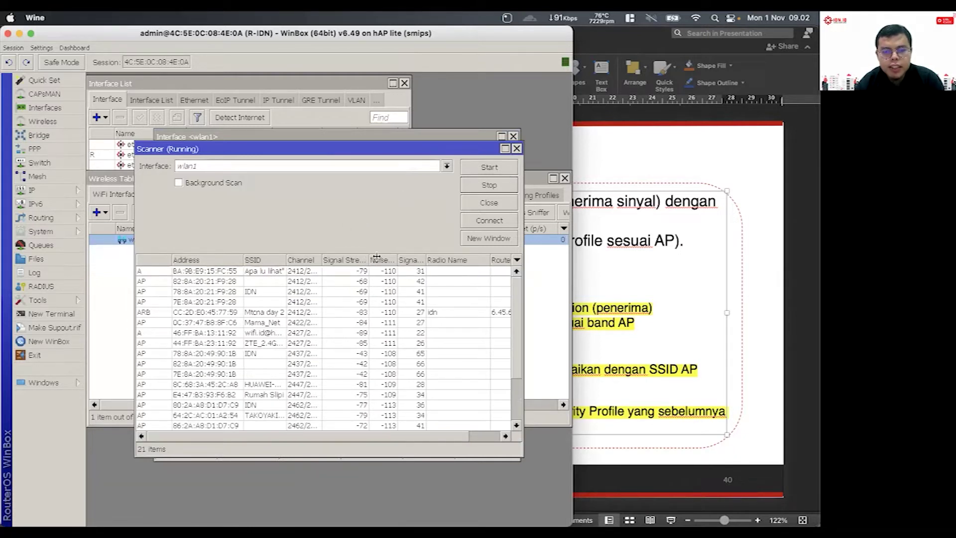
pyautogui.click(357, 260)
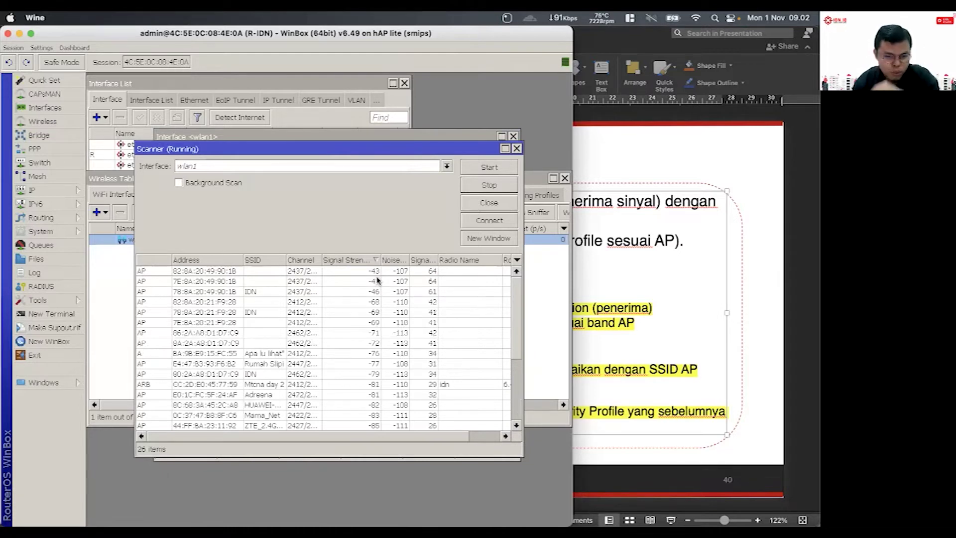
# - Connect wlan1 to the IDN access point with the strongest signal, closing the scanner and confirming the interface settings
pyautogui.click(257, 292)
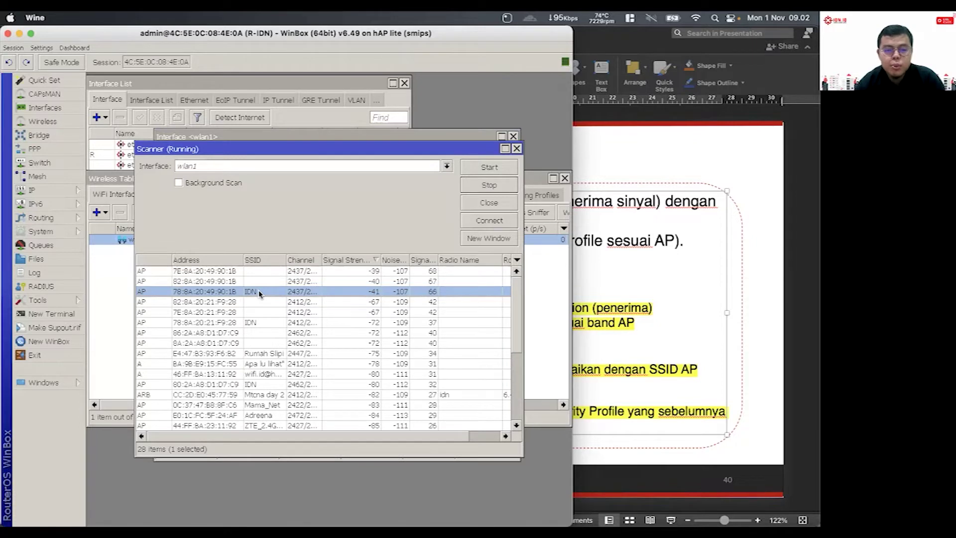
pyautogui.click(270, 322)
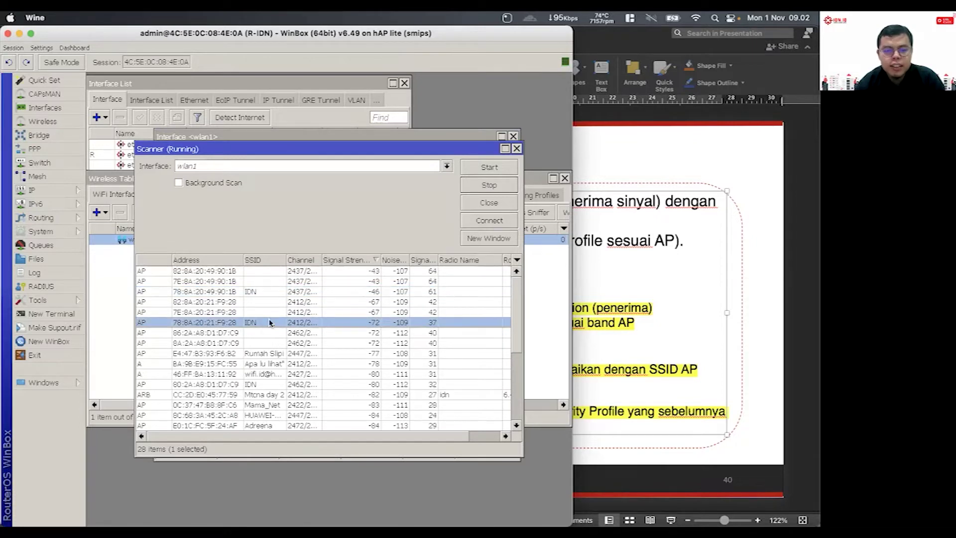
pyautogui.click(257, 292)
pyautogui.moveTo(294, 149); pyautogui.dragTo(424, 138)
pyautogui.moveTo(257, 139); pyautogui.dragTo(196, 292)
pyautogui.moveTo(357, 130); pyautogui.dragTo(311, 141)
pyautogui.doubleClick(353, 284)
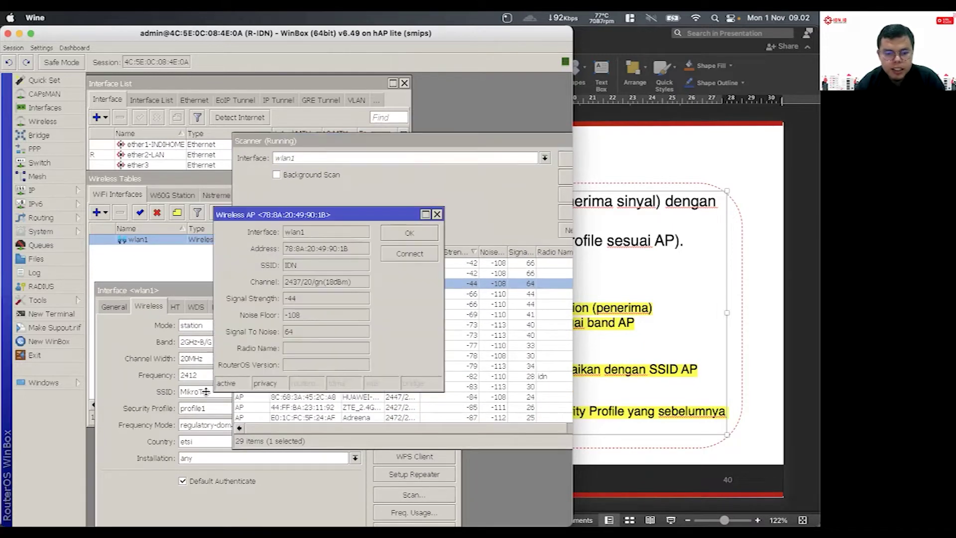
pyautogui.click(422, 255)
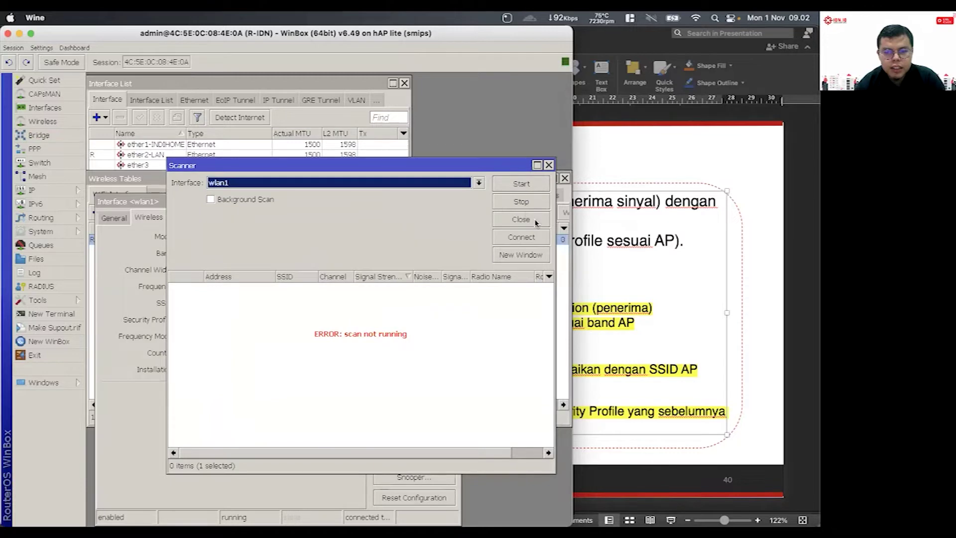
pyautogui.click(535, 223)
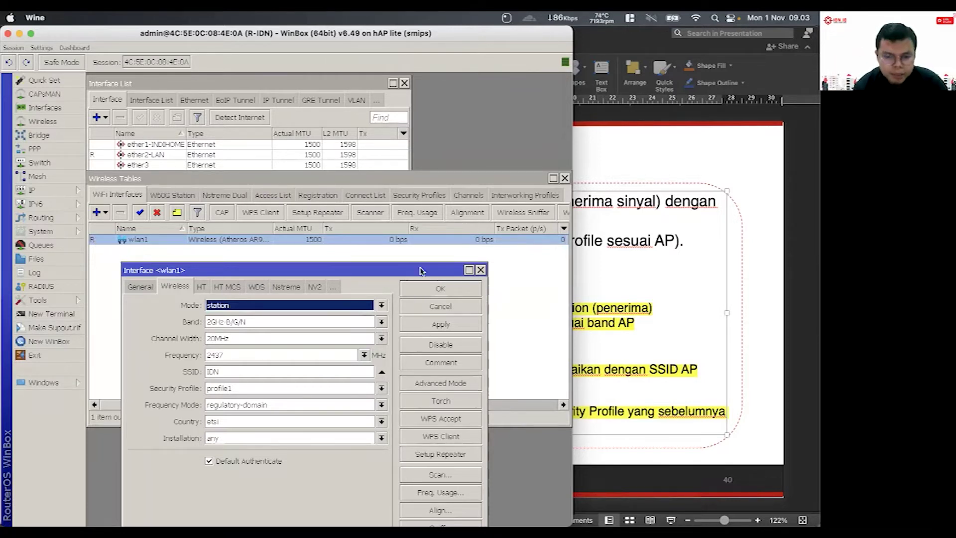
pyautogui.click(442, 287)
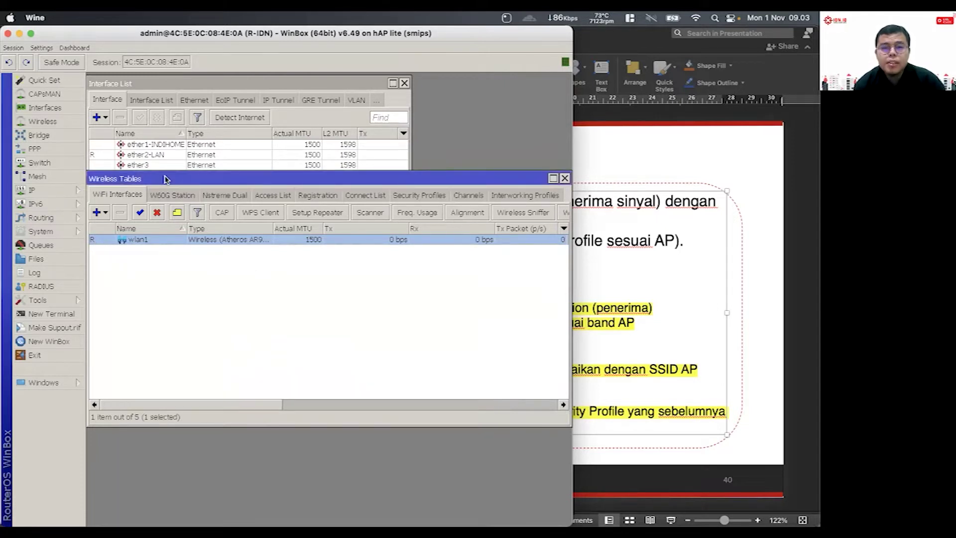
# - Switch to PowerPoint and view slide 42 on verifying the station mode connection
pyautogui.click(768, 190)
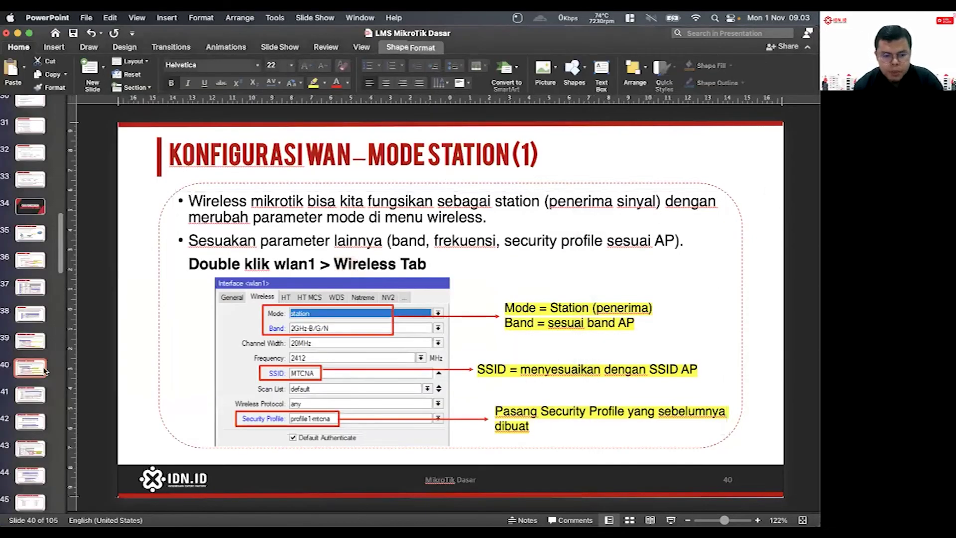
pyautogui.click(30, 395)
pyautogui.scroll(-1, 31, 398)
pyautogui.click(33, 401)
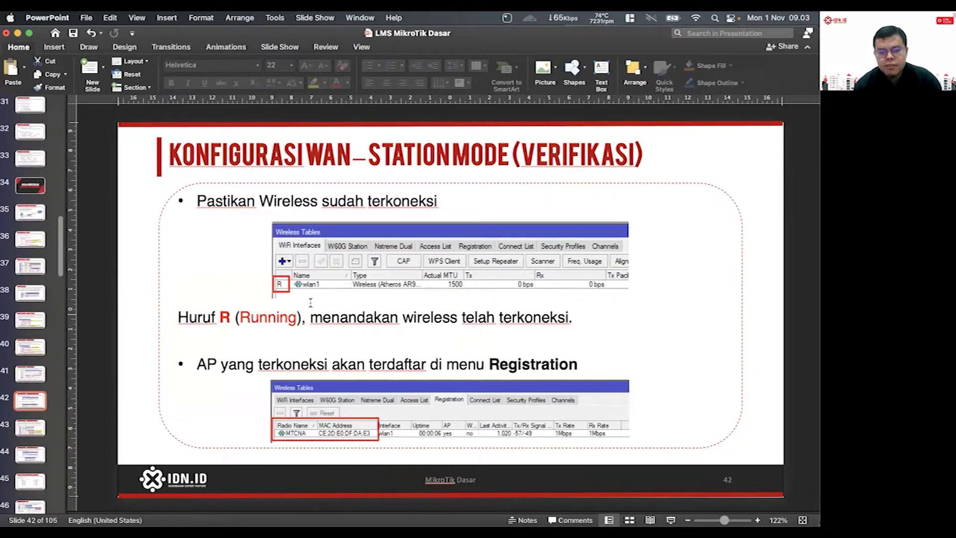
# - Switch to WinBox and check the connected access point's wireless registration entry, returning to the WiFi interfaces list
pyautogui.press('super+Tab')
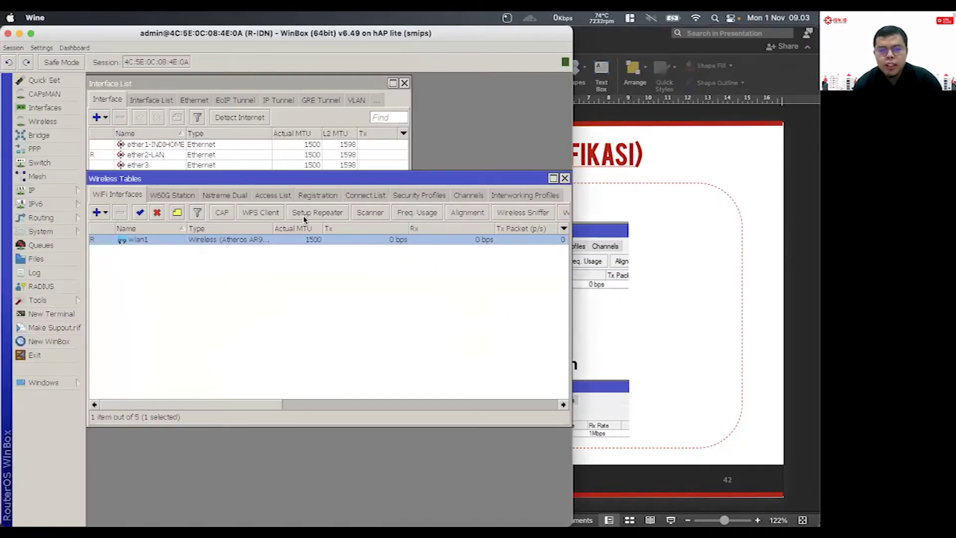
pyautogui.click(317, 195)
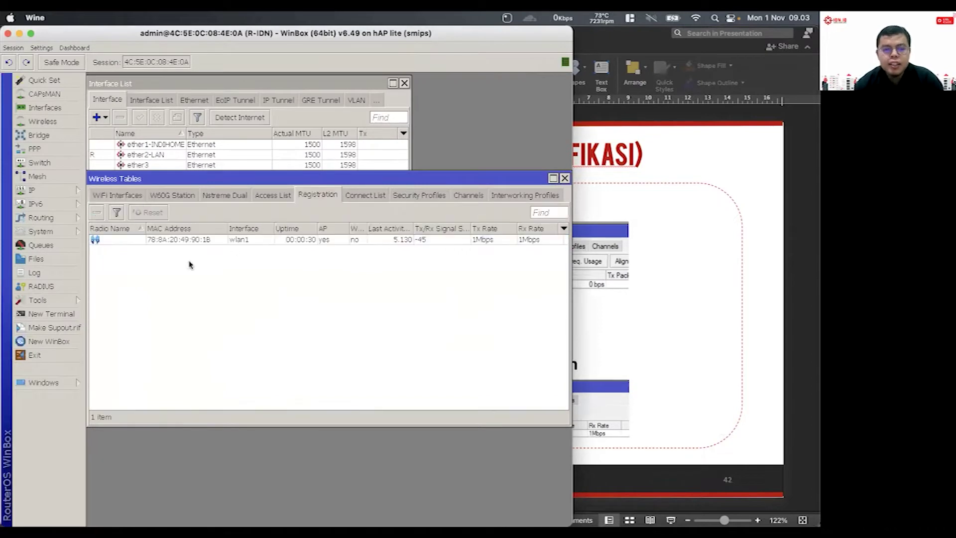
pyautogui.click(118, 242)
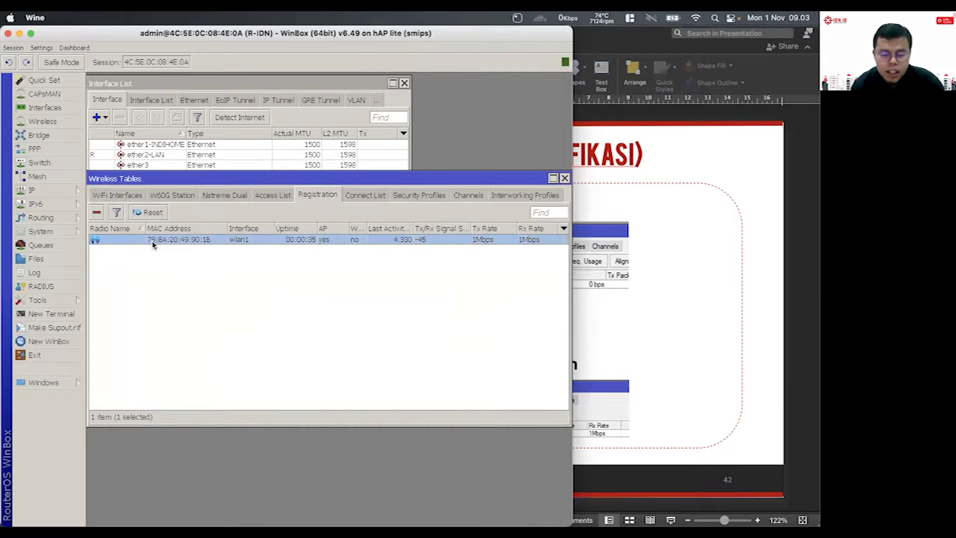
pyautogui.click(118, 196)
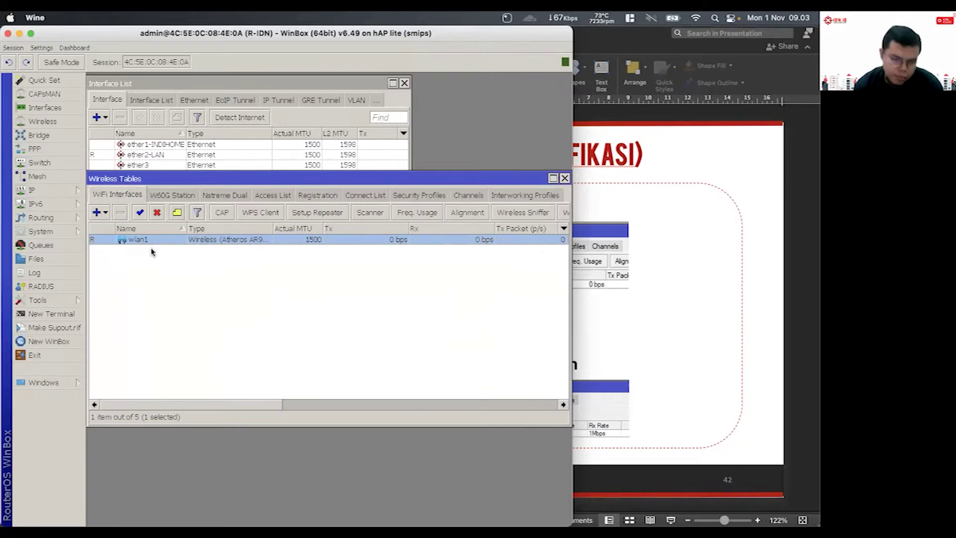
# - Switch to PowerPoint and read slide 43's explanation of why the router still lacks internet access
pyautogui.click(687, 232)
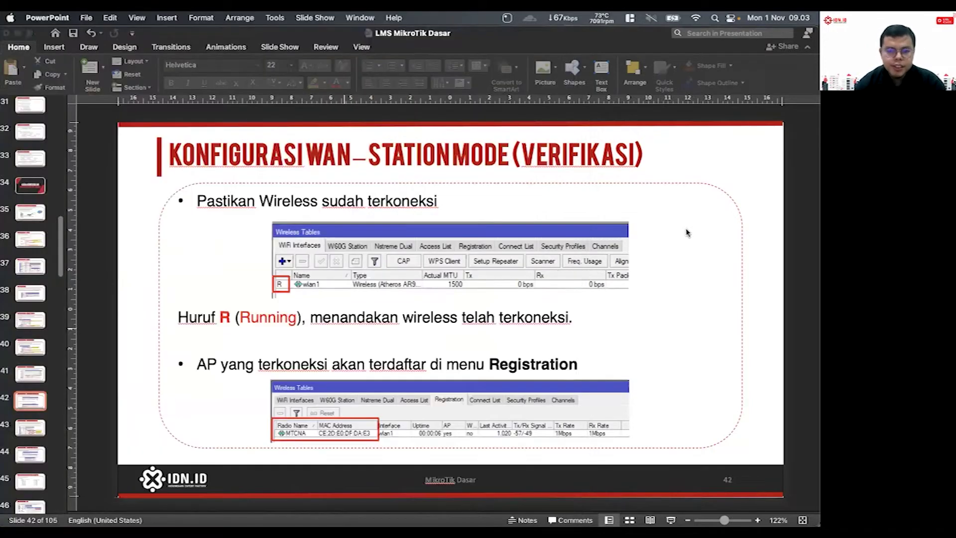
pyautogui.click(30, 431)
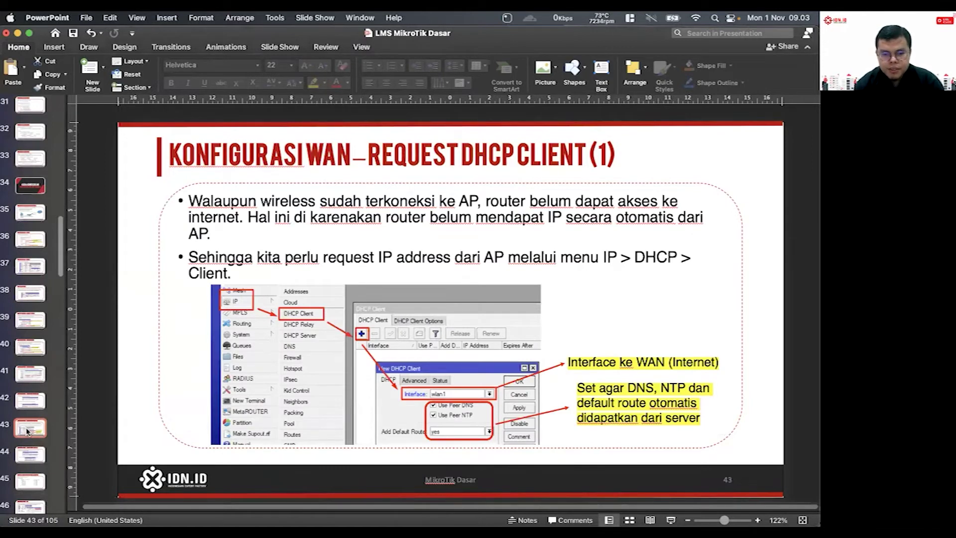
pyautogui.click(378, 215)
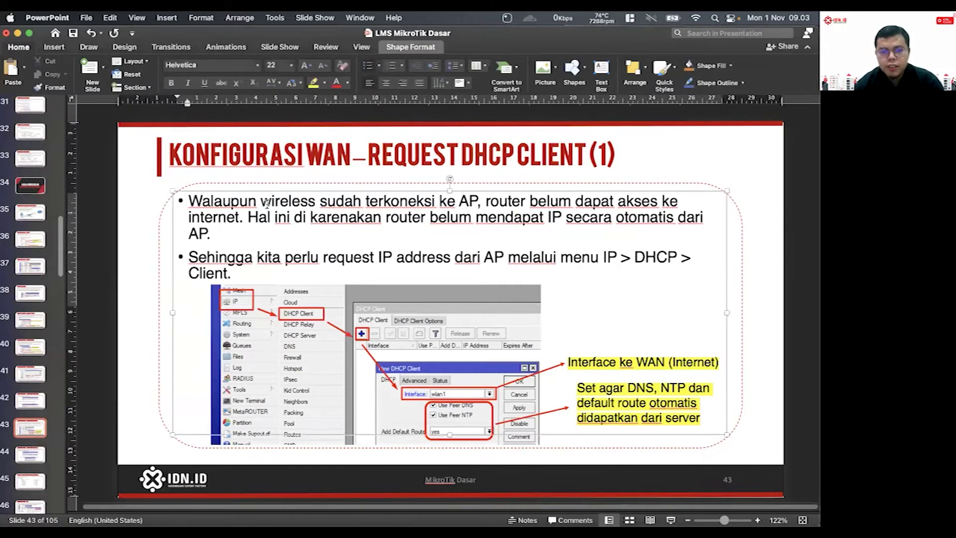
pyautogui.moveTo(264, 201); pyautogui.dragTo(481, 178)
pyautogui.click(500, 200)
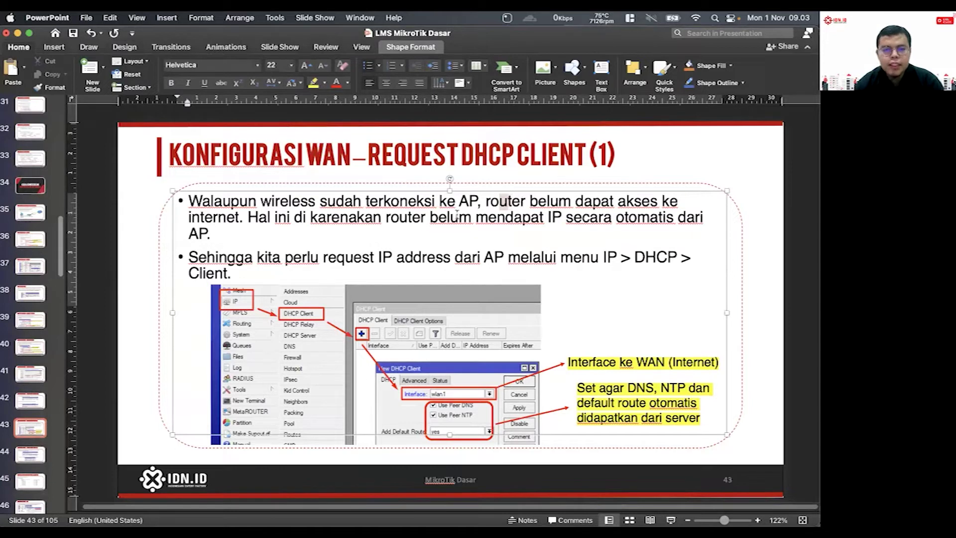
pyautogui.moveTo(249, 216); pyautogui.dragTo(263, 235)
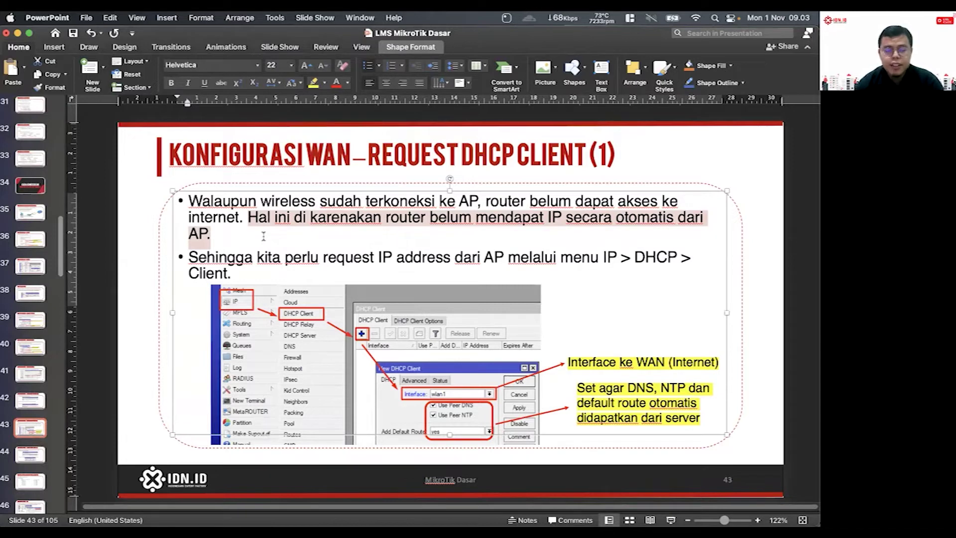
# - Review the network topology on slide 35 and the DHCP client settings shown on slide 43
pyautogui.click(28, 193)
pyautogui.click(30, 212)
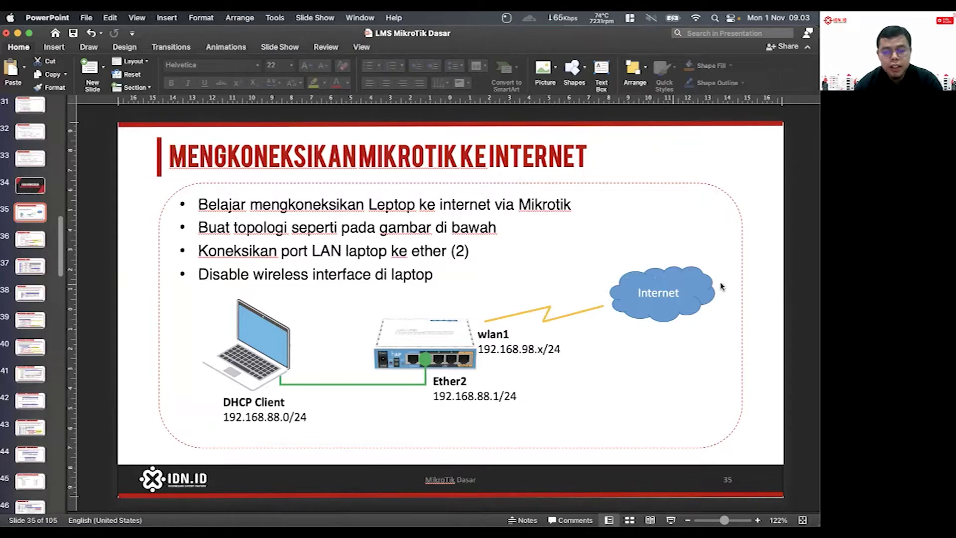
pyautogui.click(30, 373)
pyautogui.click(29, 402)
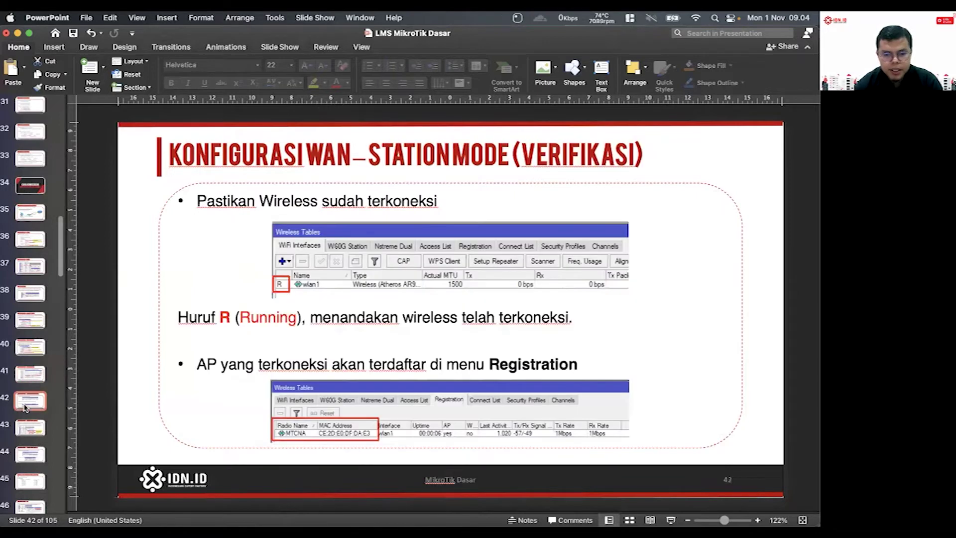
pyautogui.click(29, 431)
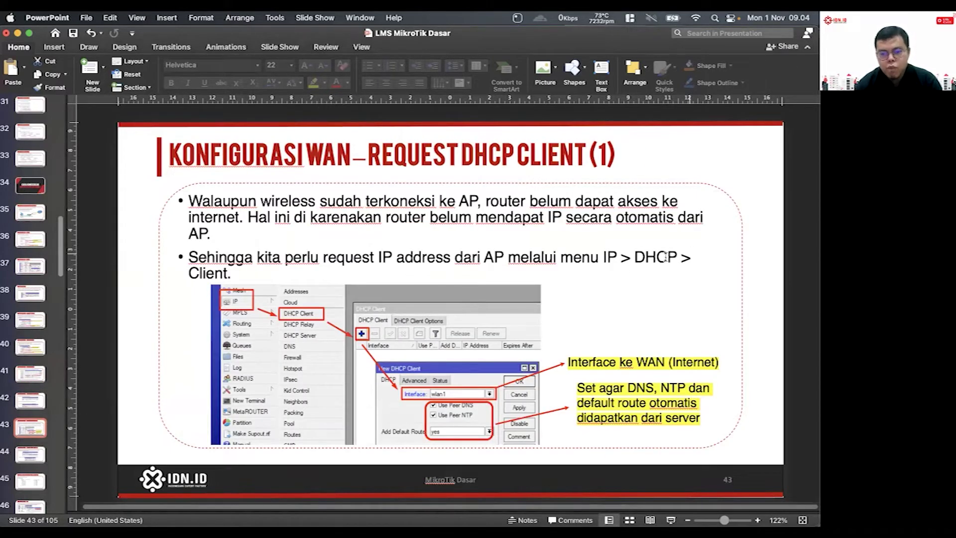
pyautogui.moveTo(610, 533)
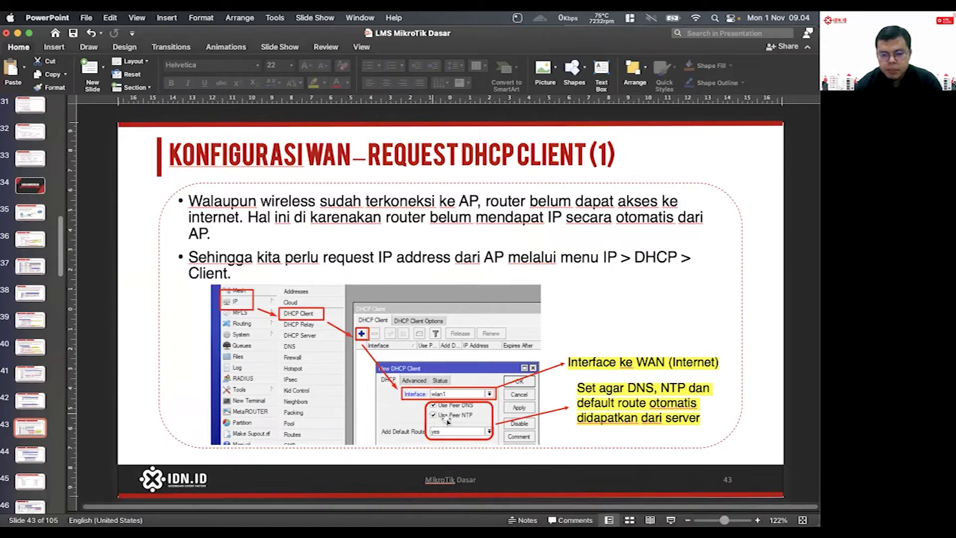
pyautogui.click(629, 386)
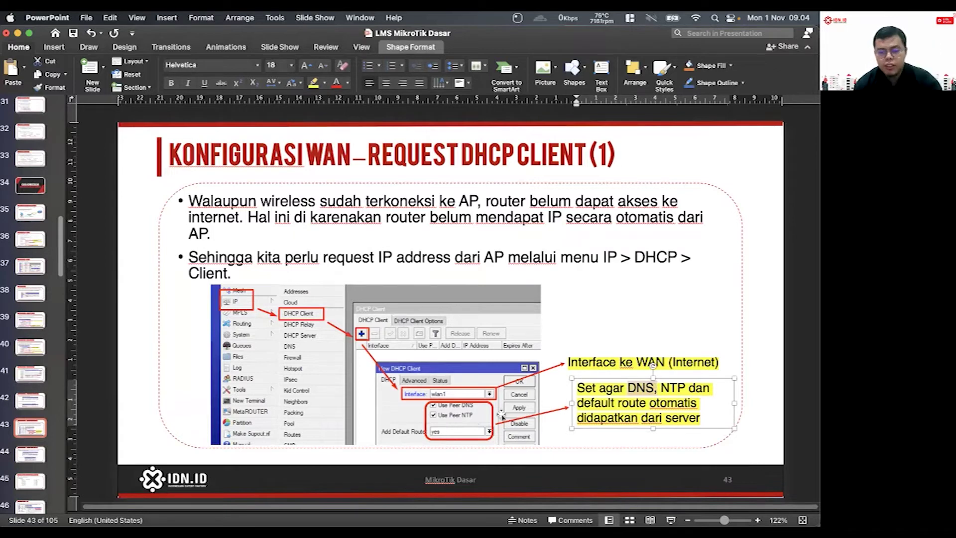
# - Switch to WinBox and open the router's DHCP client list
pyautogui.moveTo(559, 505)
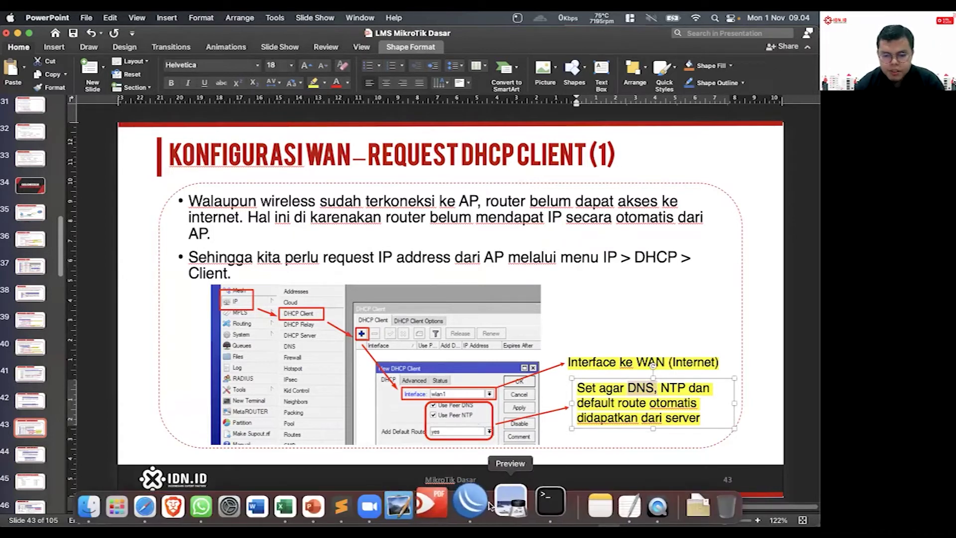
pyautogui.click(481, 505)
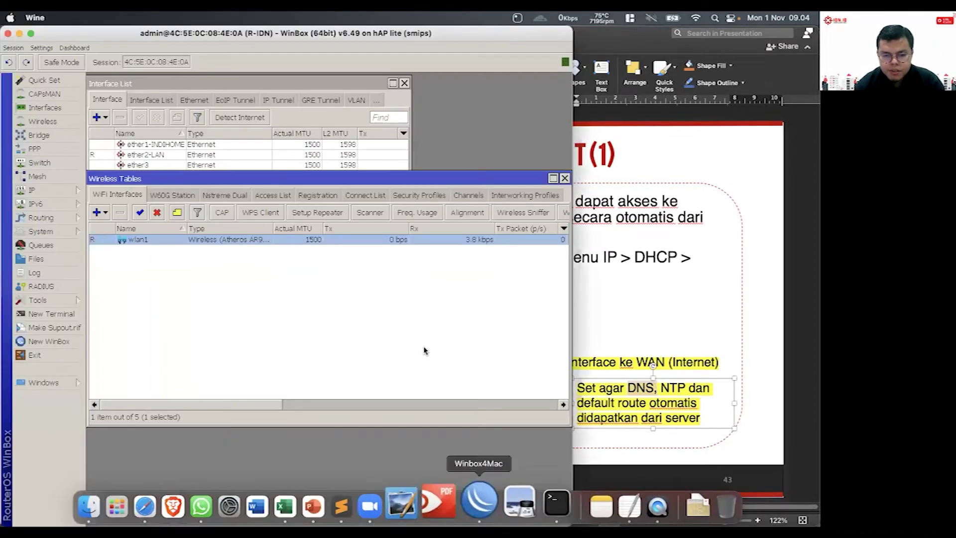
pyautogui.click(70, 190)
pyautogui.click(130, 243)
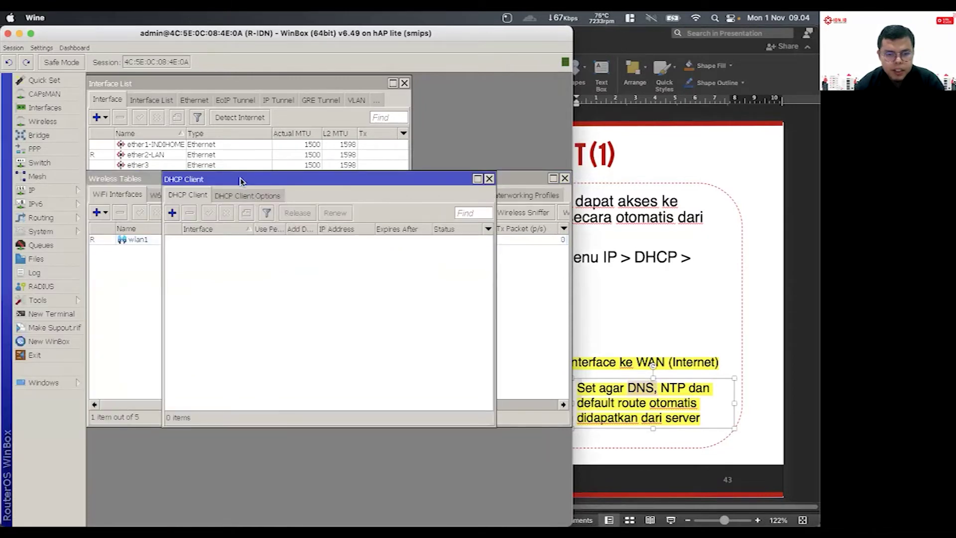
# - Open the router's IP address list and arrange it beside the DHCP client list so both are visible
pyautogui.moveTo(243, 179); pyautogui.dragTo(314, 251)
pyautogui.click(54, 191)
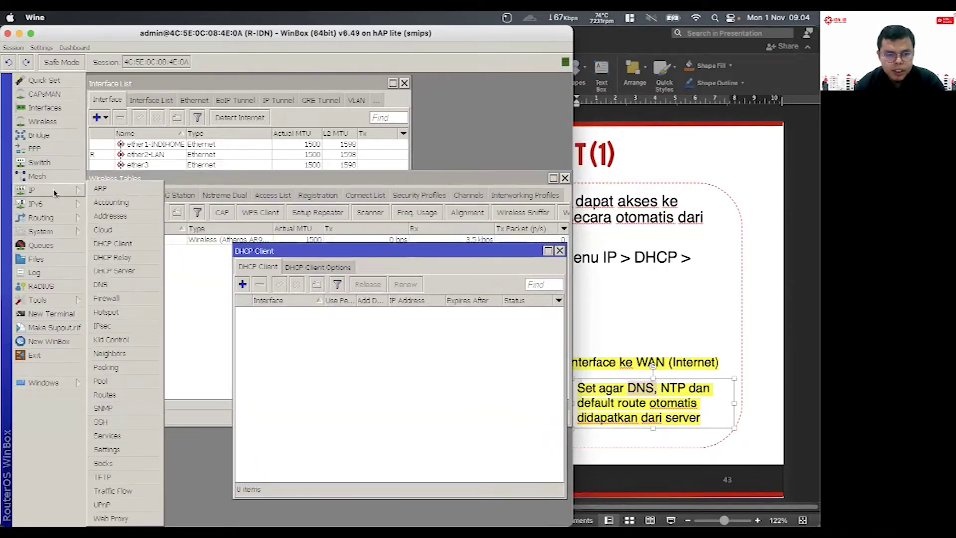
pyautogui.click(111, 216)
pyautogui.moveTo(244, 236); pyautogui.dragTo(205, 288)
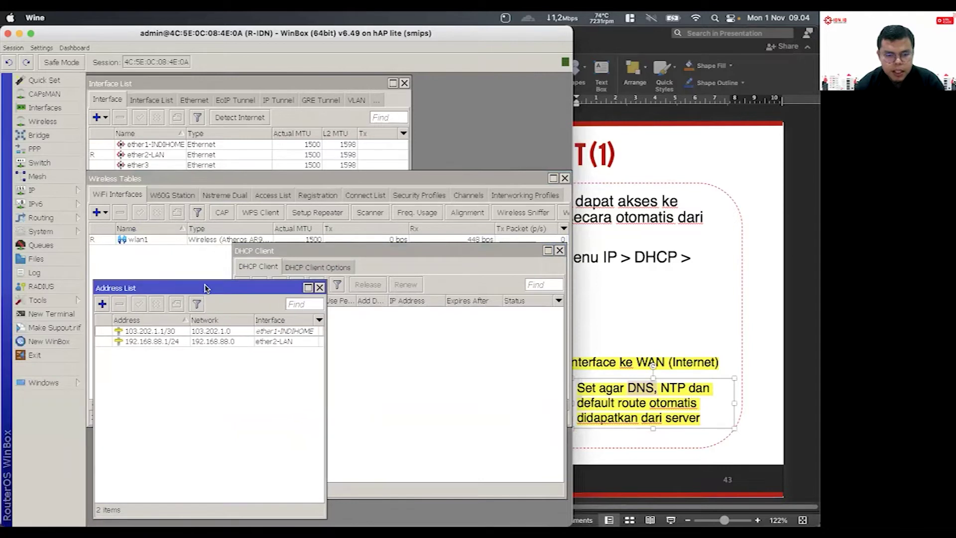
pyautogui.moveTo(354, 251); pyautogui.dragTo(431, 225)
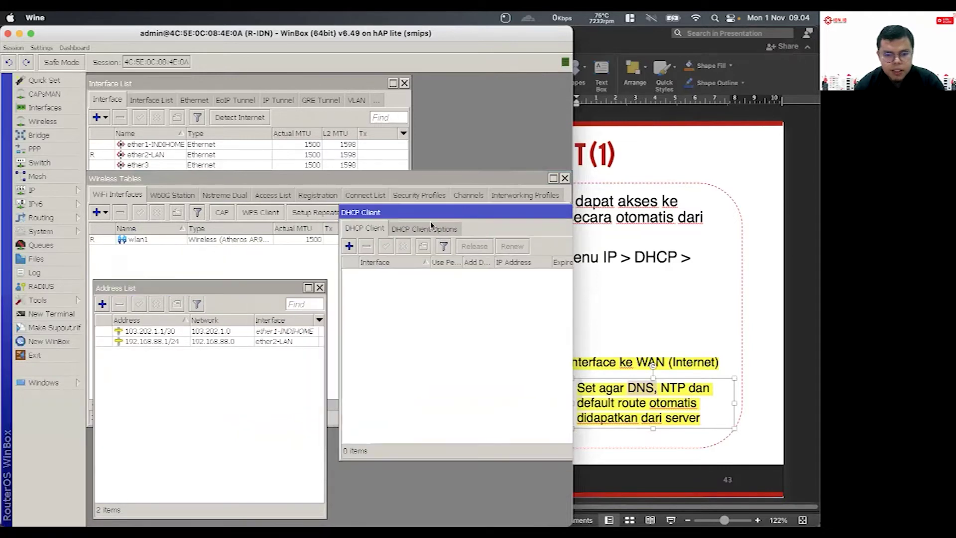
# - Add a DHCP client on wlan1 with peer DNS, peer NTP and default route enabled, and select wlan1's entry in the address list
pyautogui.click(349, 246)
pyautogui.moveTo(311, 197); pyautogui.dragTo(446, 288)
pyautogui.click(445, 314)
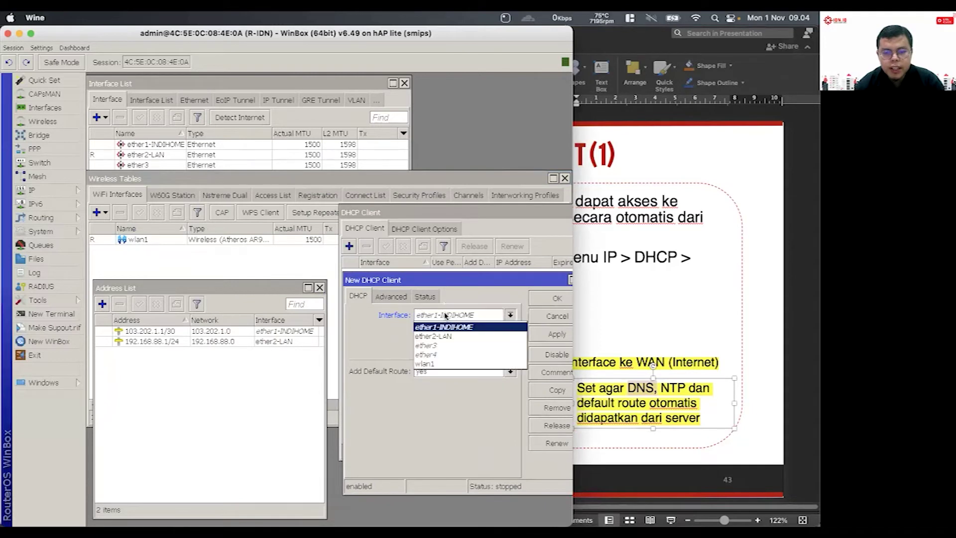
pyautogui.click(441, 364)
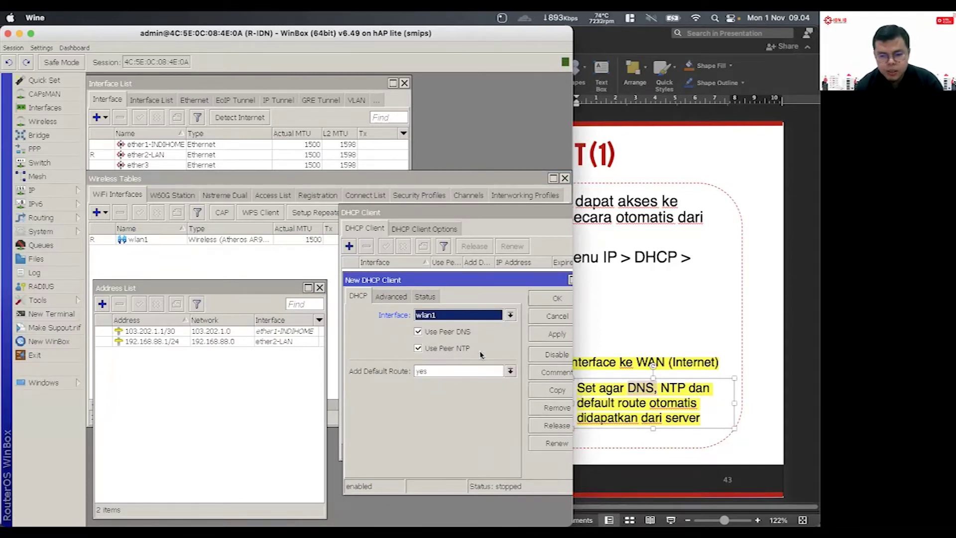
pyautogui.click(549, 334)
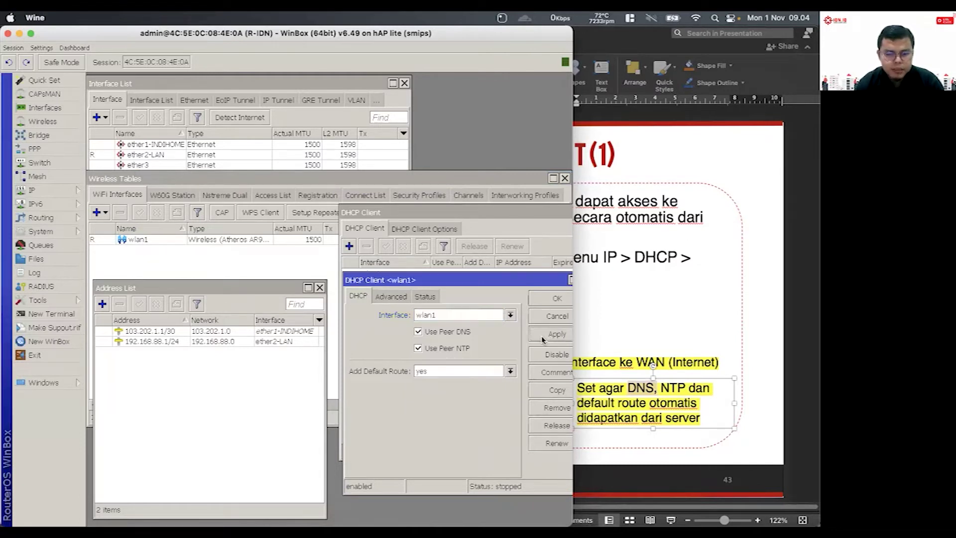
pyautogui.click(551, 299)
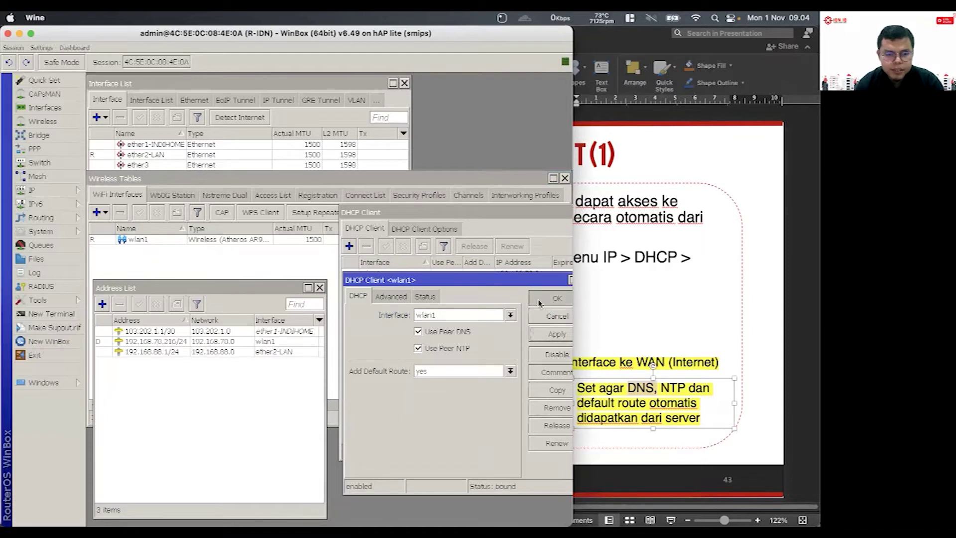
pyautogui.click(138, 342)
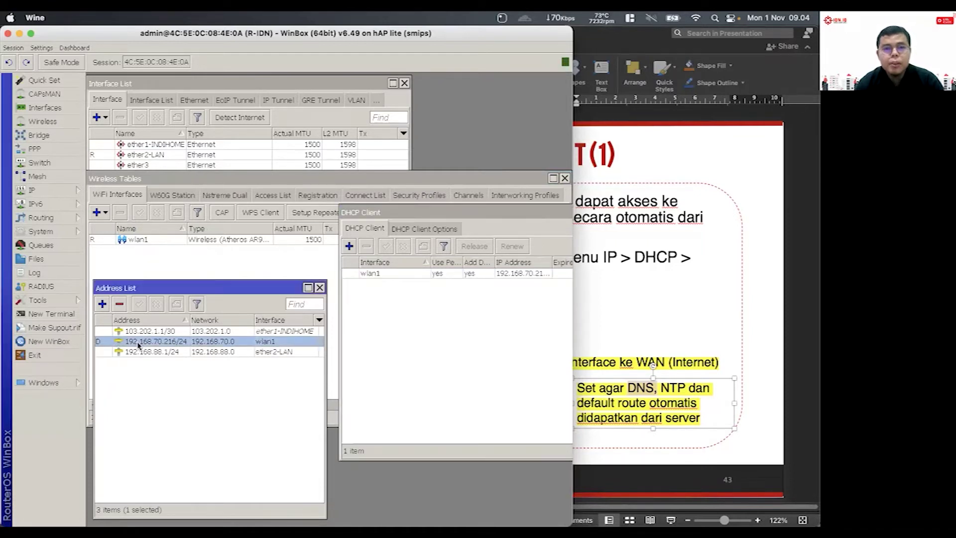
# - Test the router's internet connectivity by pinging 8.8.8.8 twice in a new, widened terminal, stopping each run
pyautogui.click(56, 314)
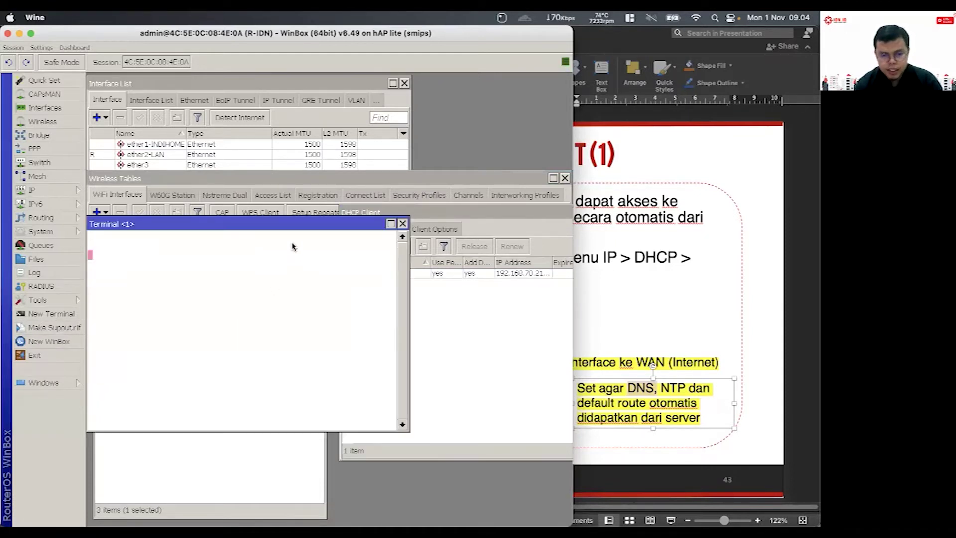
pyautogui.hotkey('ctrl', 'l')
pyautogui.write('ping 8.8.8.8')
pyautogui.press('Return')
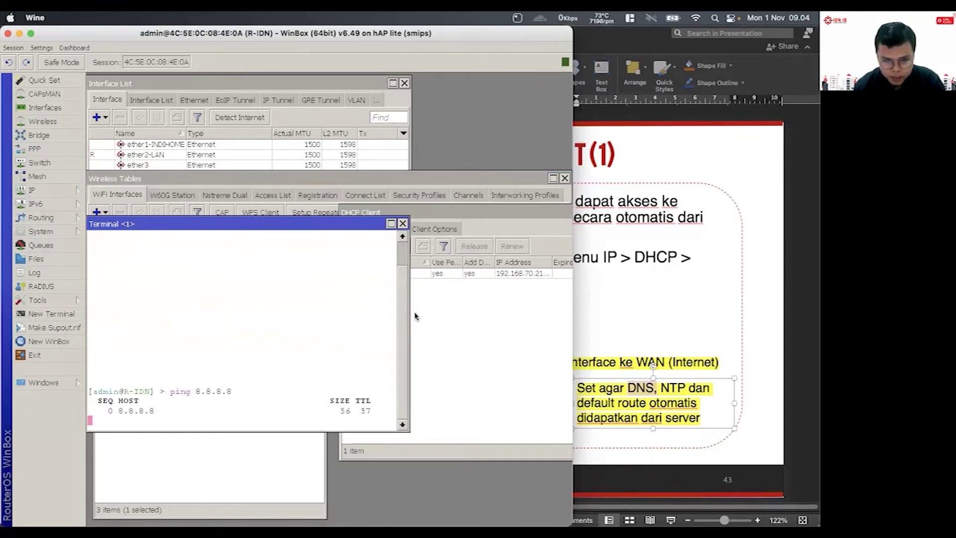
pyautogui.moveTo(413, 323); pyautogui.dragTo(527, 299)
pyautogui.hotkey('ctrl', 'c')
pyautogui.press('Up')
pyautogui.press('Return')
pyautogui.hotkey('ctrl', 'c')
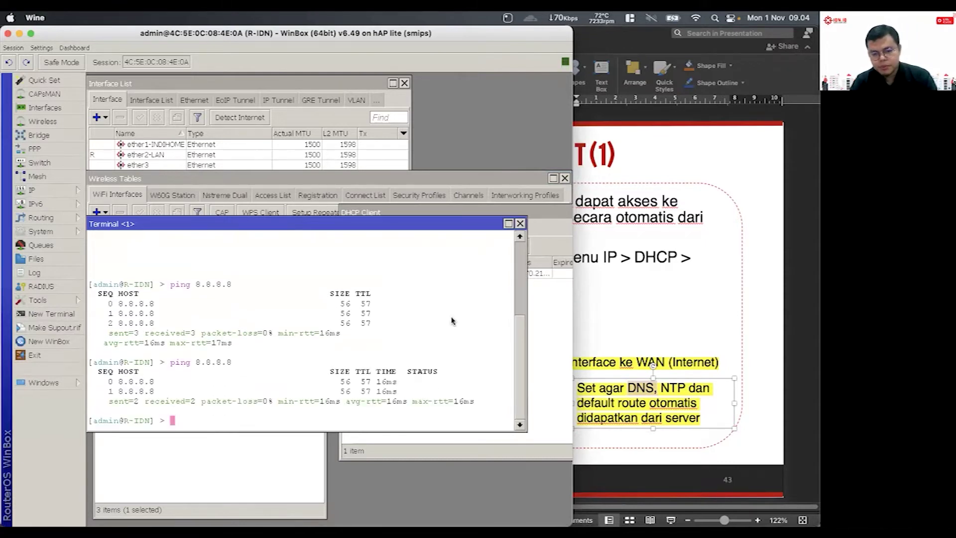
# - Clear the terminal and ping google.com to test name resolution
pyautogui.hotkey('ctrl', 'l')
pyautogui.write('ping google.co')
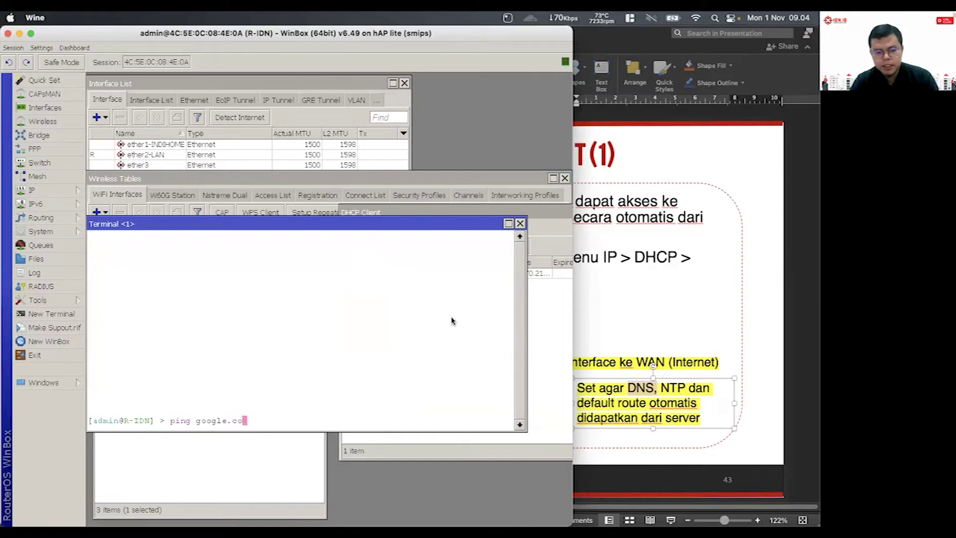
pyautogui.write('m')
pyautogui.press('Return')
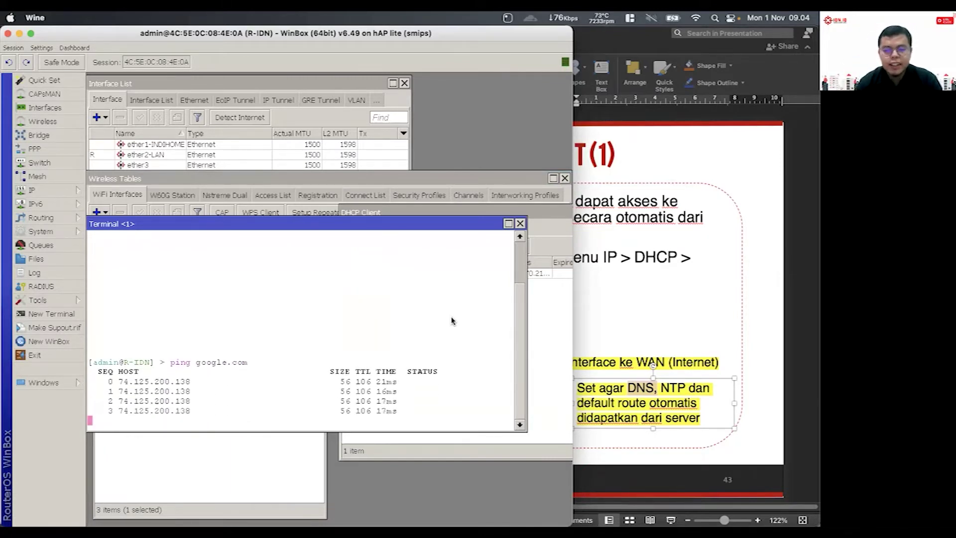
# - Switch to PowerPoint and open slide 44, the second part of the DHCP client request section
pyautogui.press('super+Tab')
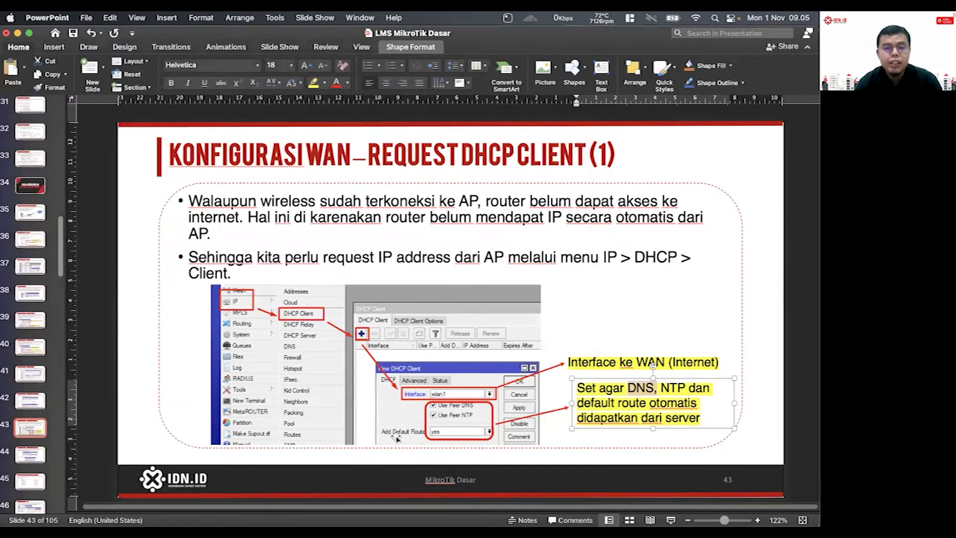
pyautogui.scroll(-5, 29, 364)
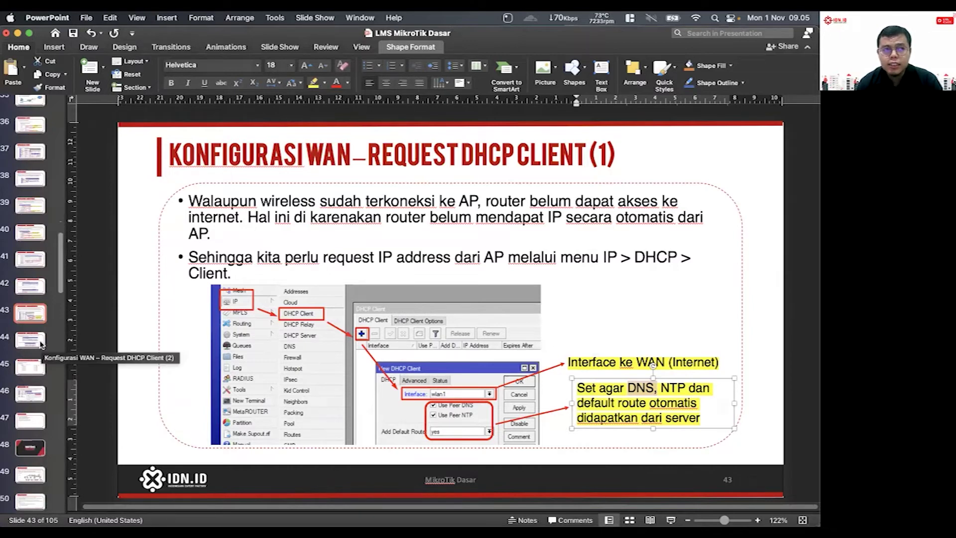
pyautogui.click(42, 344)
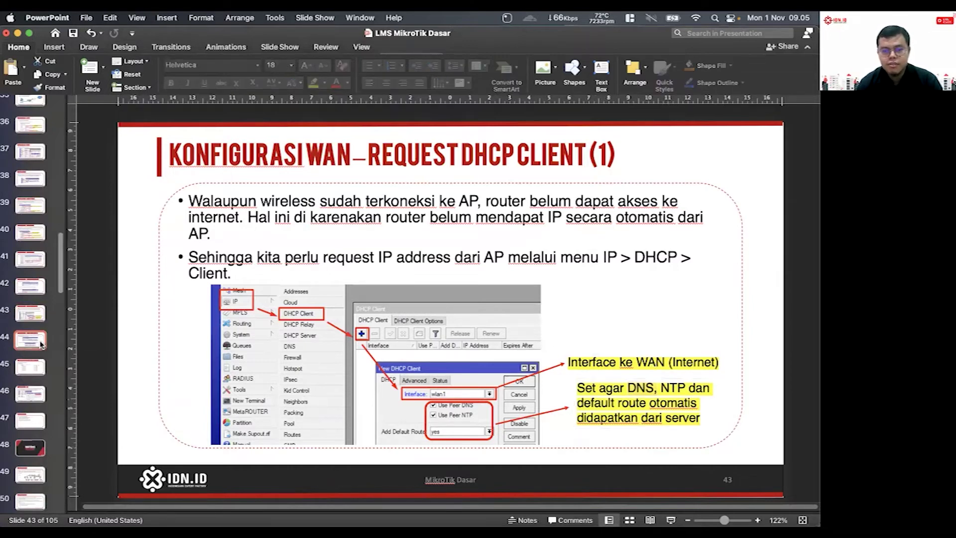